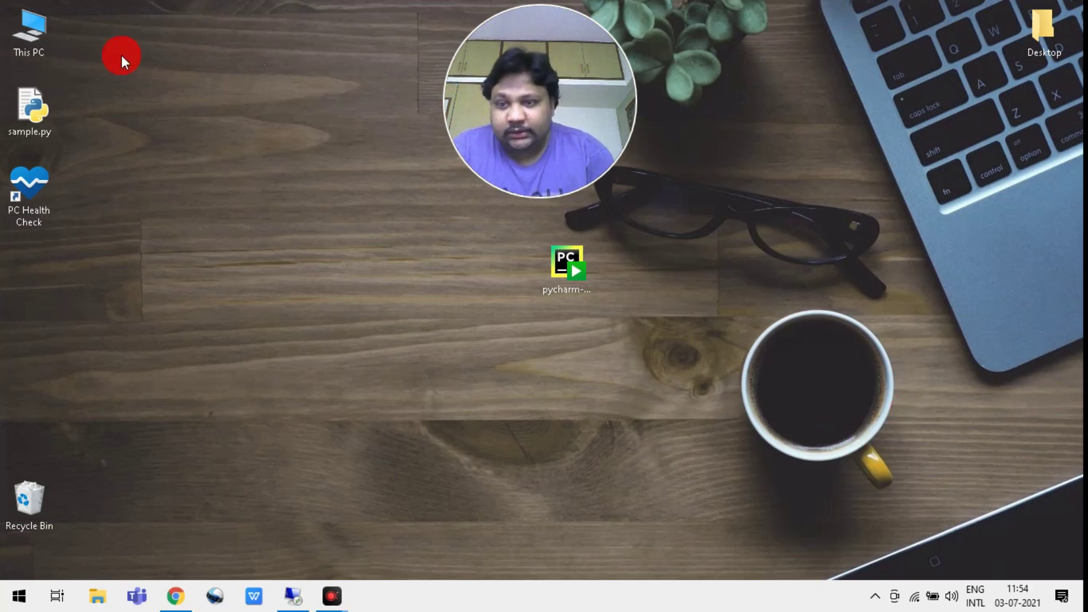
- Review the PyCharm Professional and Community download options for Windows, macOS and Linux on the JetBrains site in Chrome
left_click(175, 592)
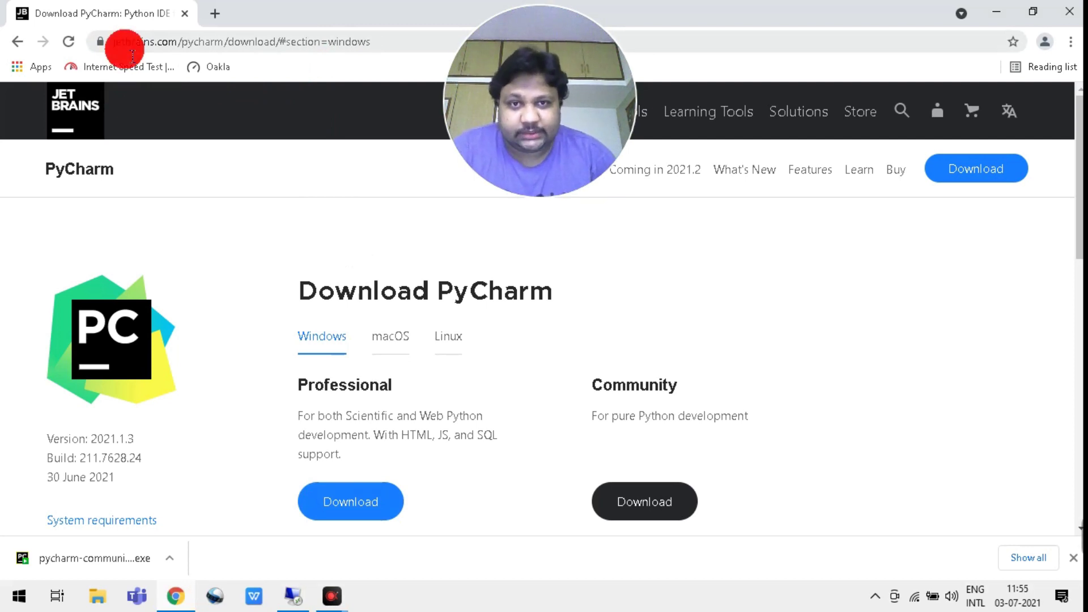
scroll(414, 308, "down", 2)
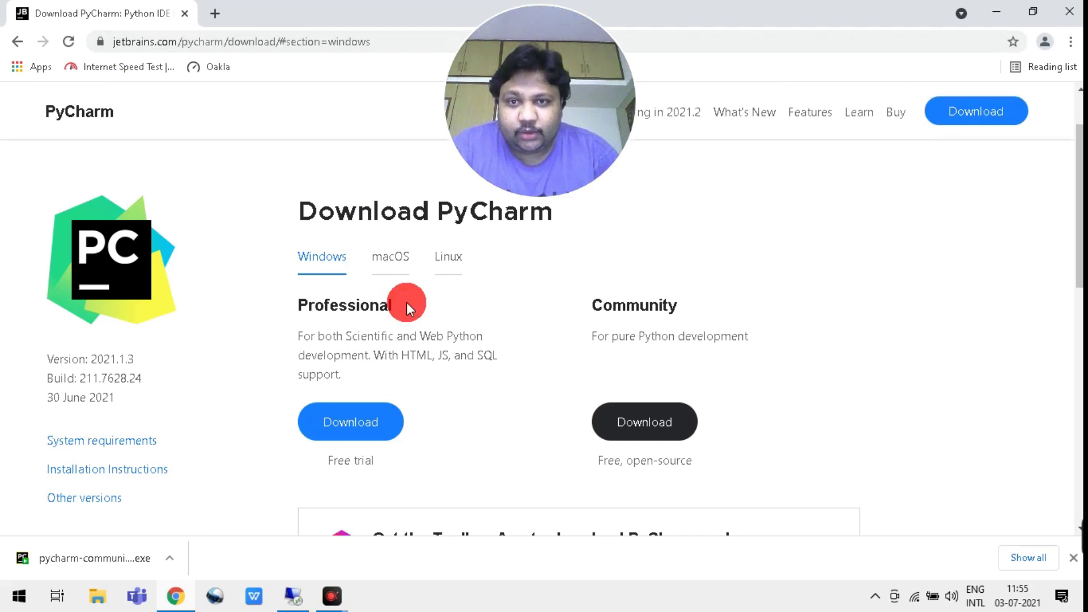
left_click_drag(310, 313, 729, 315)
left_click(689, 306)
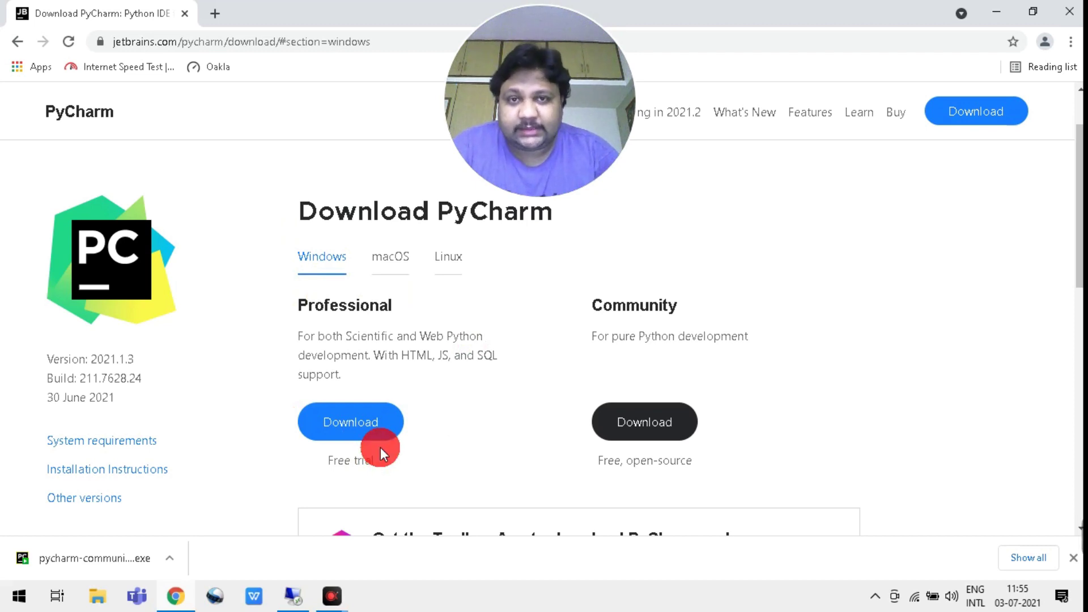
left_click(394, 261)
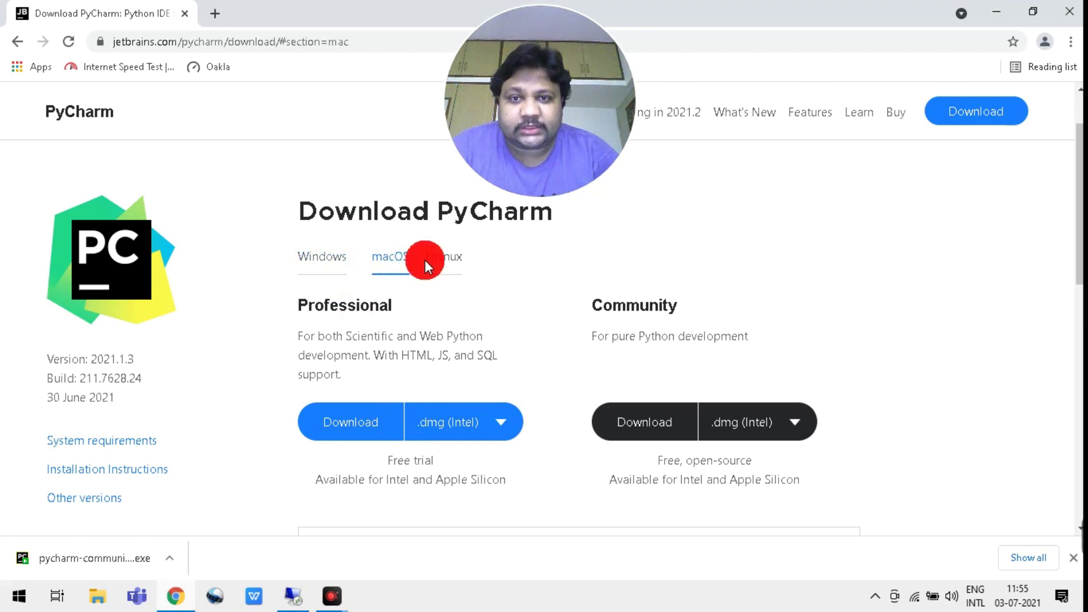
left_click(445, 261)
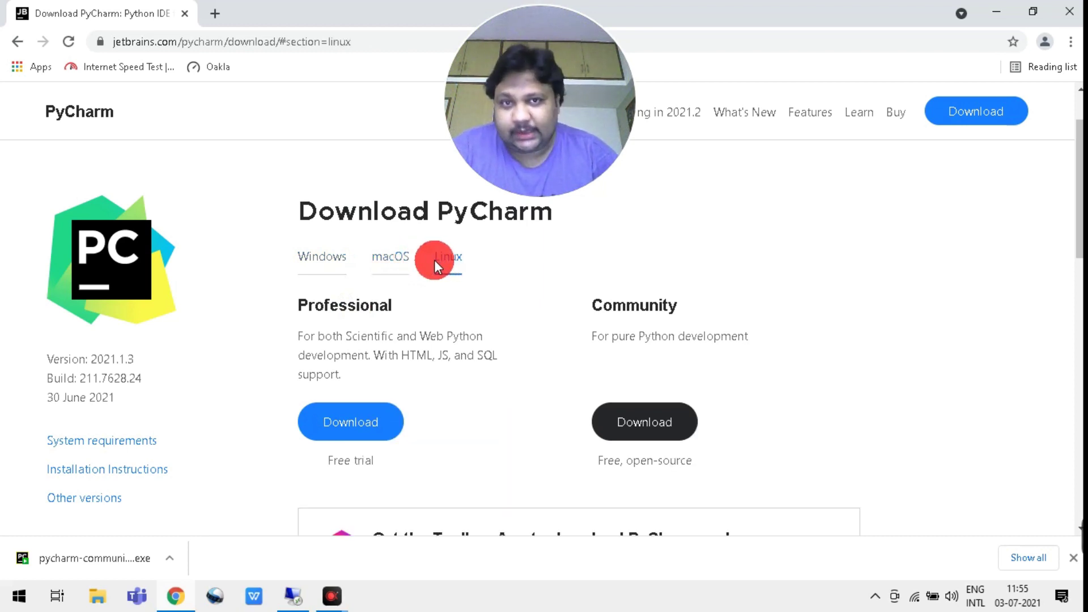
left_click(314, 255)
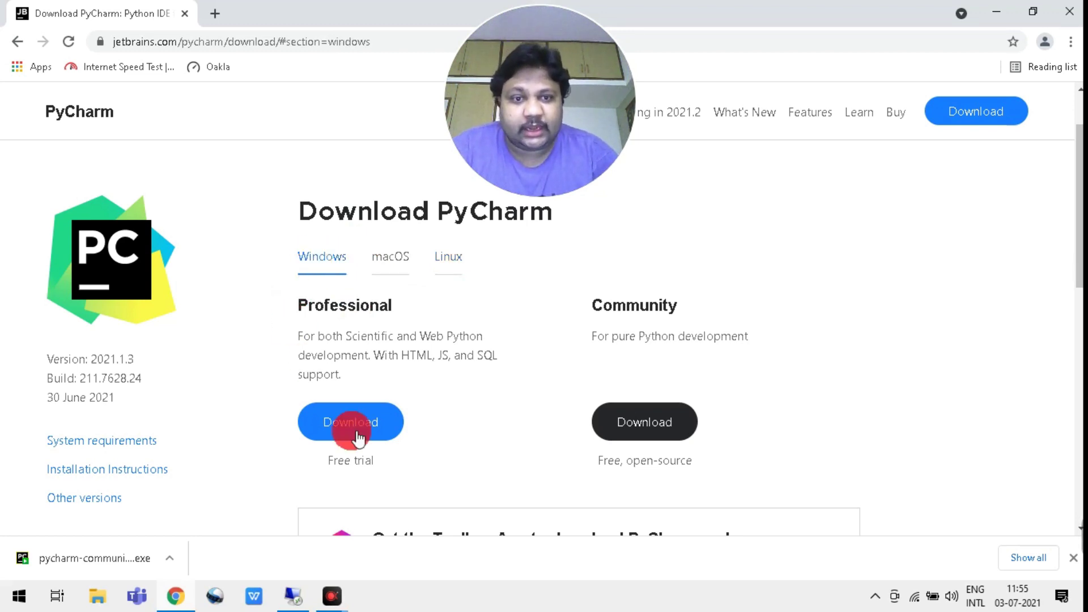
- Request the Windows Community edition installer, cancel saving it, and return to the desktop
left_click(639, 429)
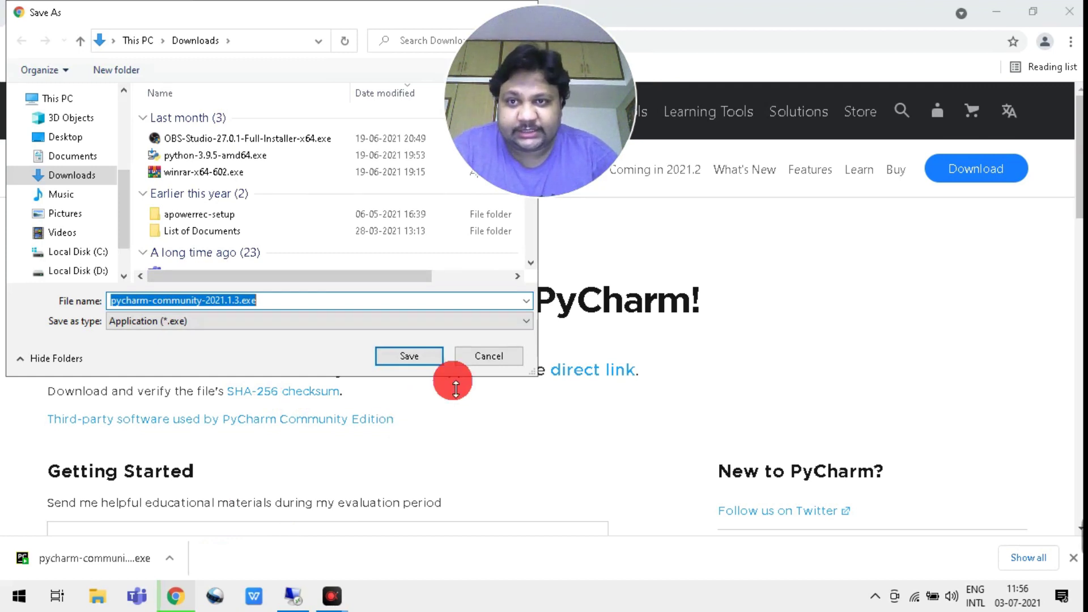
left_click(475, 356)
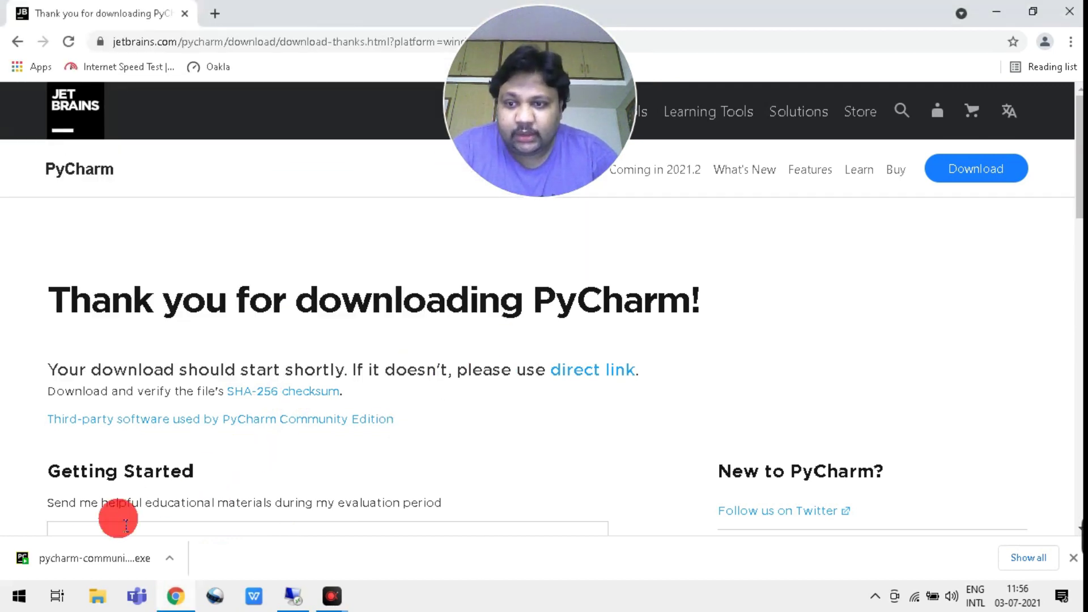
left_click(993, 16)
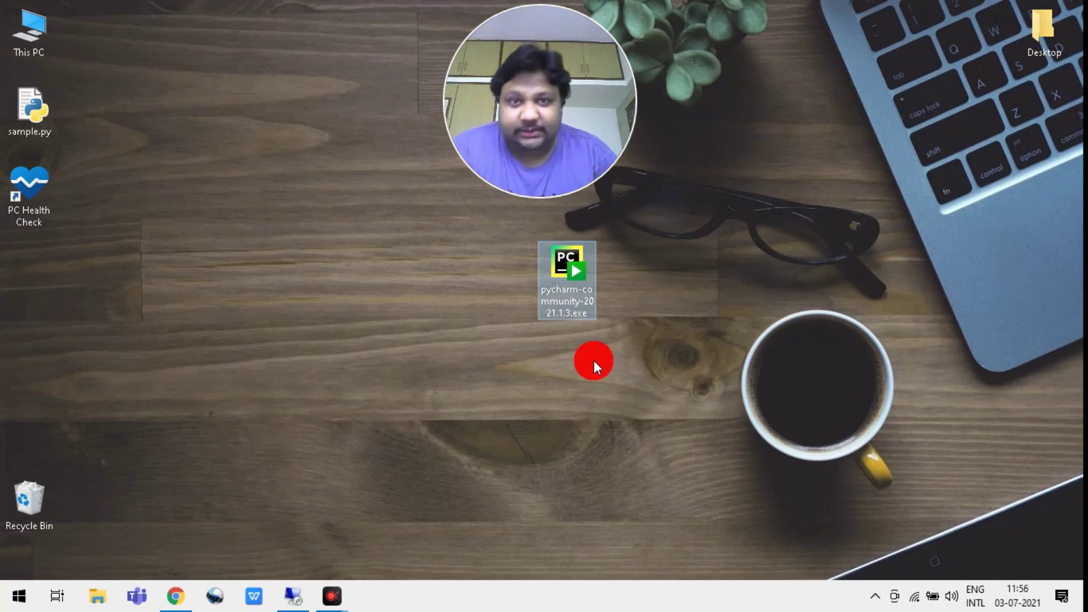
- Run the pycharm-community-2021.1.3.exe installer from the desktop as administrator
double_click(561, 281)
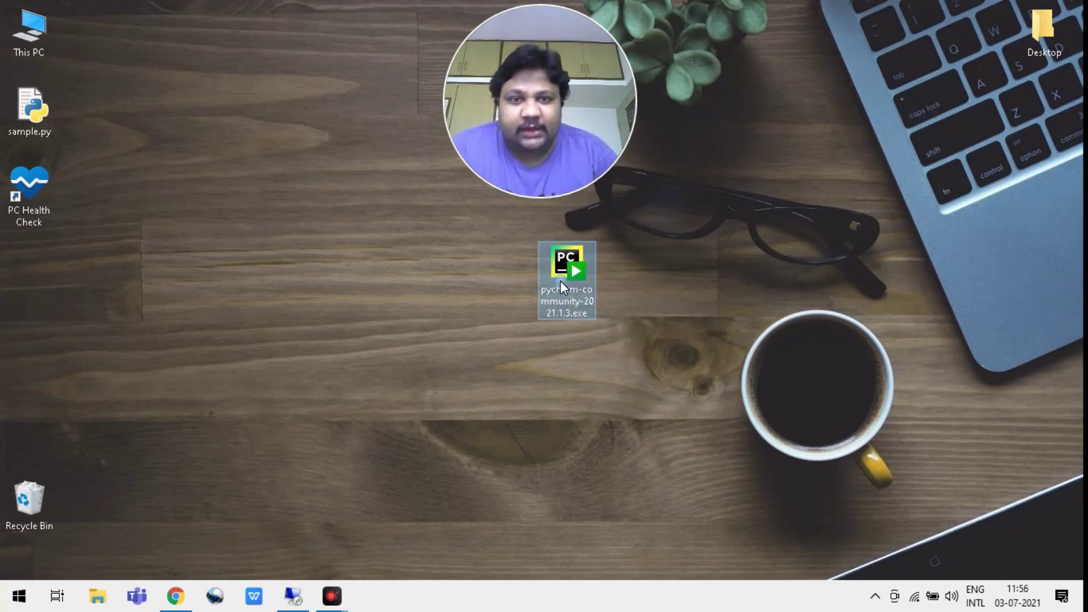
right_click(562, 282)
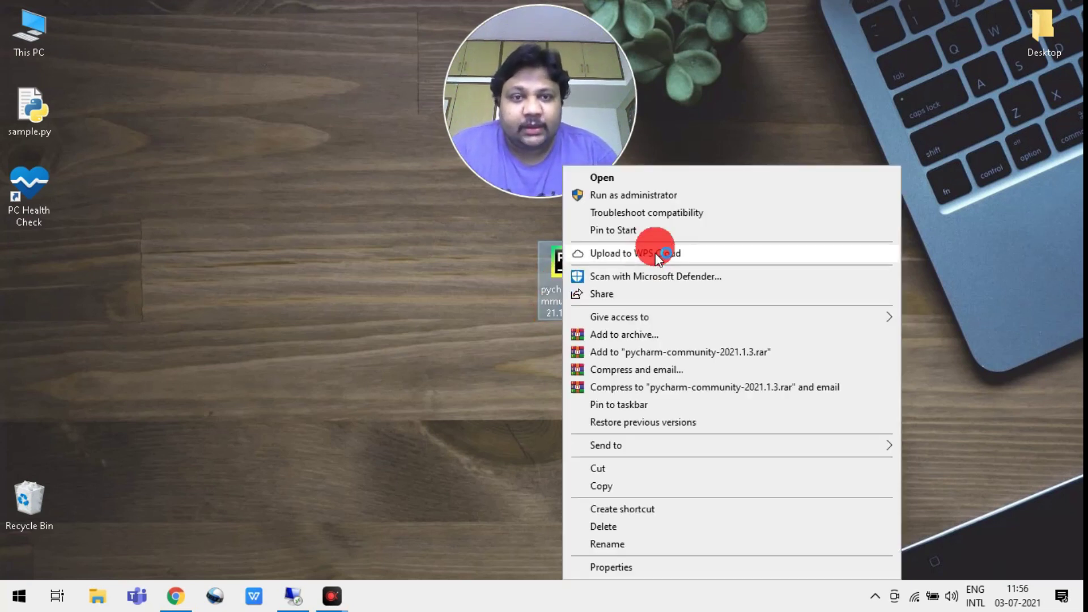
left_click(683, 215)
left_click(683, 197)
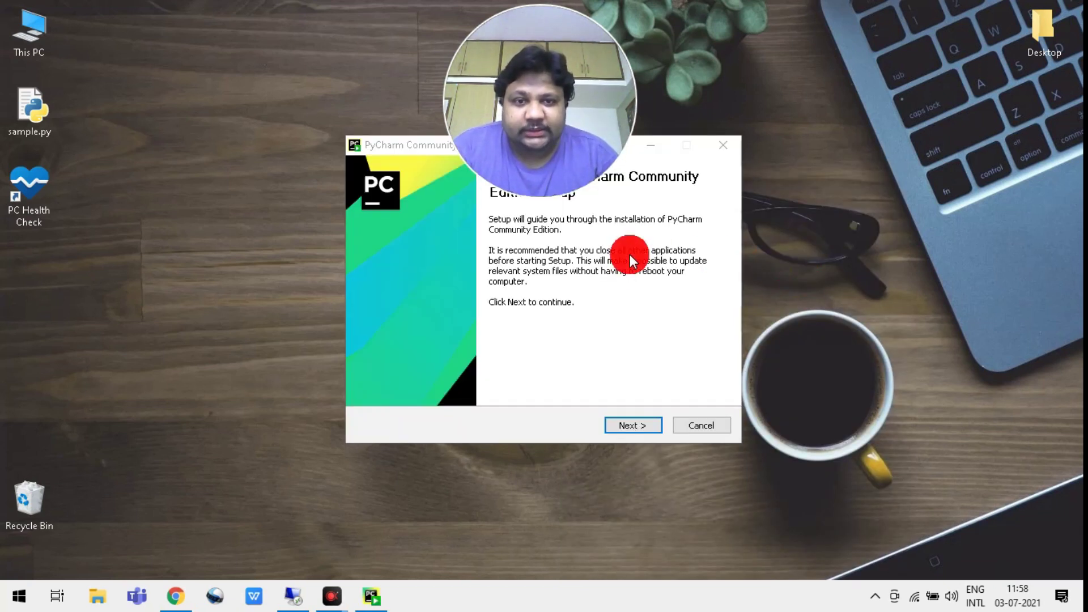
- Move the setup window lower on the desktop and proceed through the welcome page, accepting the default destination folder
left_click(616, 288)
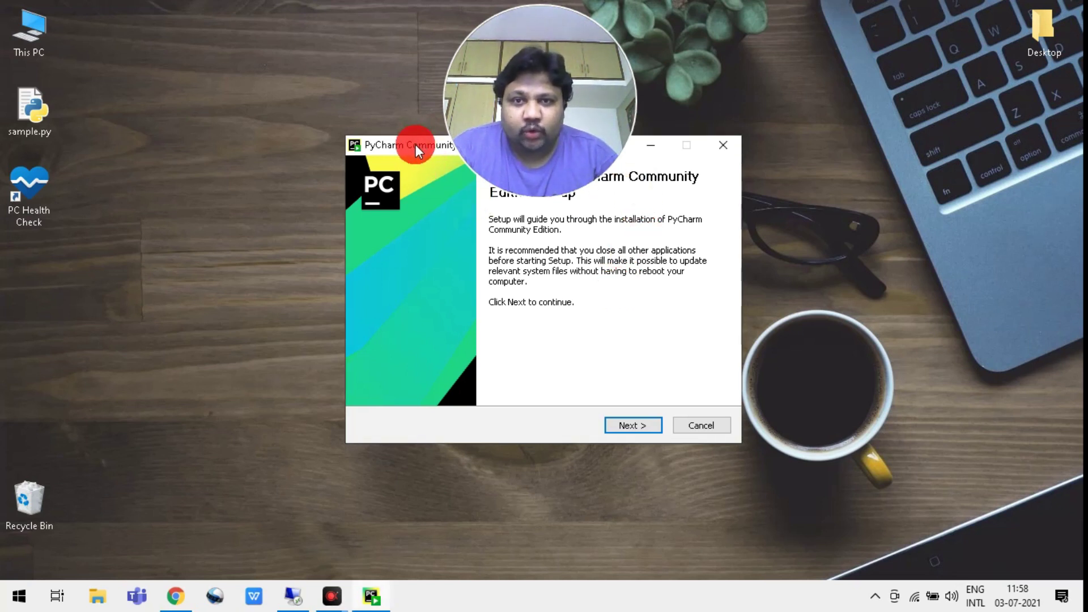
left_click_drag(416, 144, 304, 211)
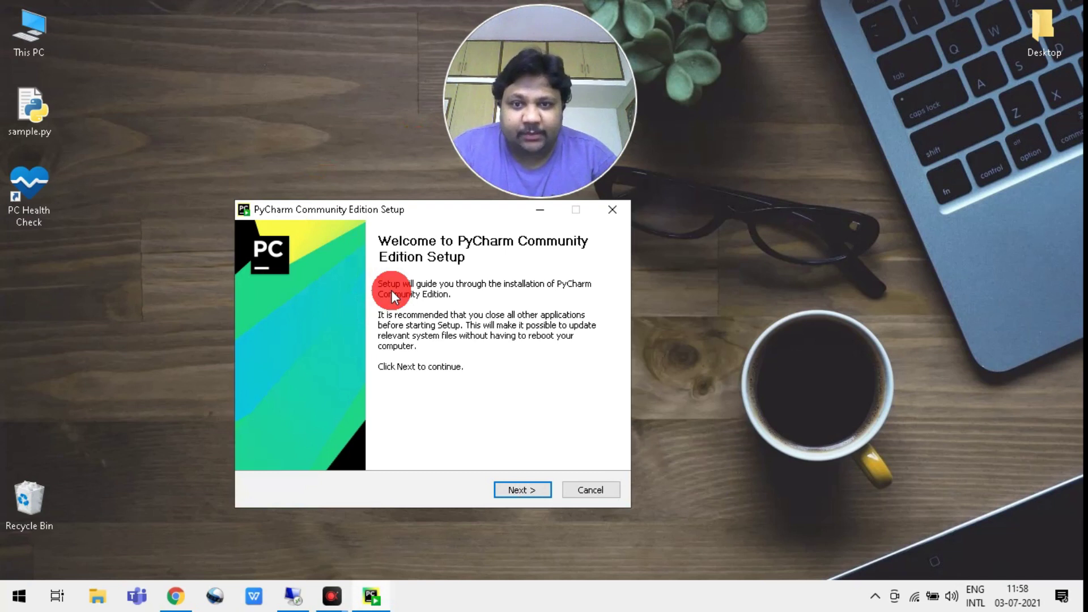
left_click(502, 491)
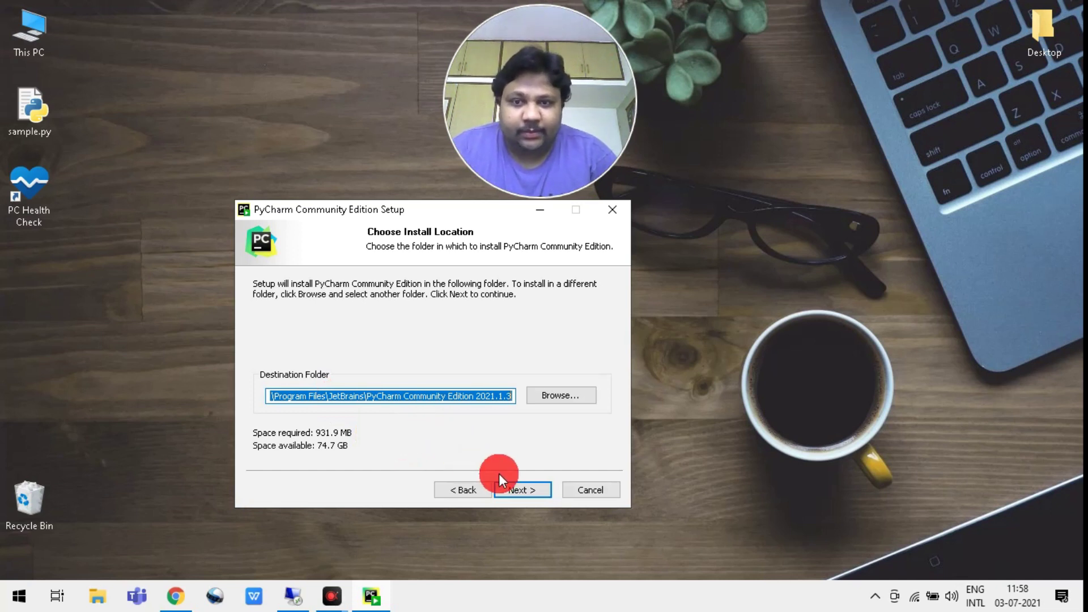
left_click(526, 493)
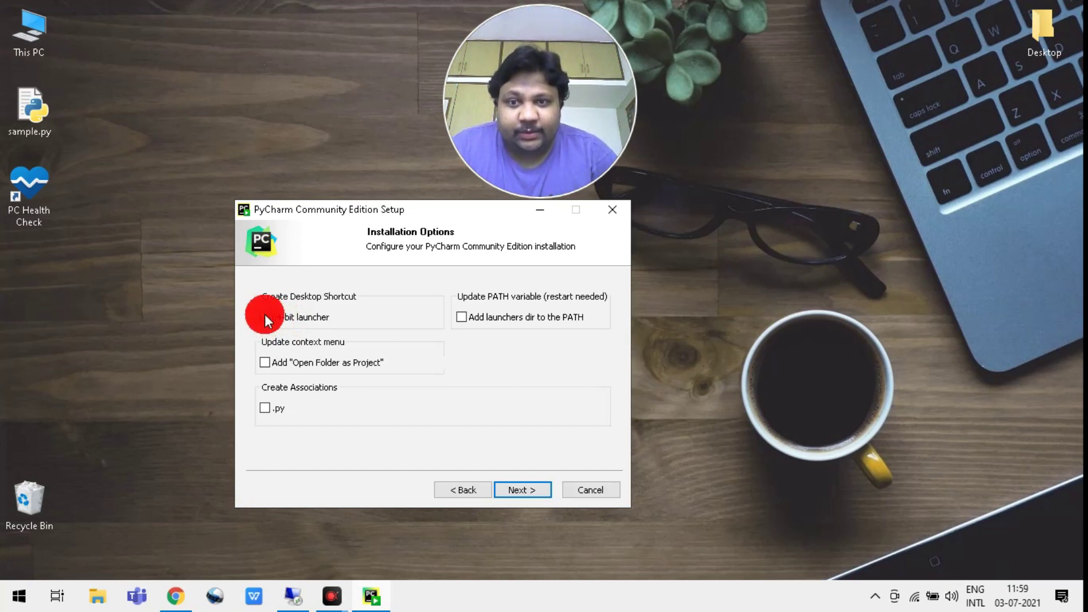
- Enable the 64-bit launcher desktop shortcut and adding the launchers dir to the PATH, and install with Start Menu folder JetBrains
left_click(264, 317)
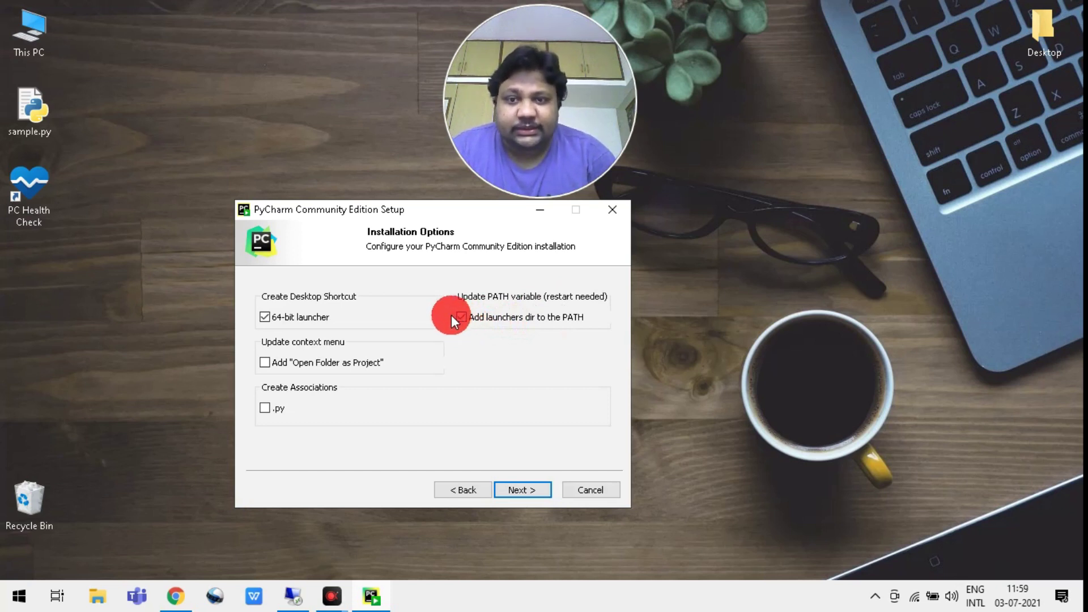
left_click(516, 490)
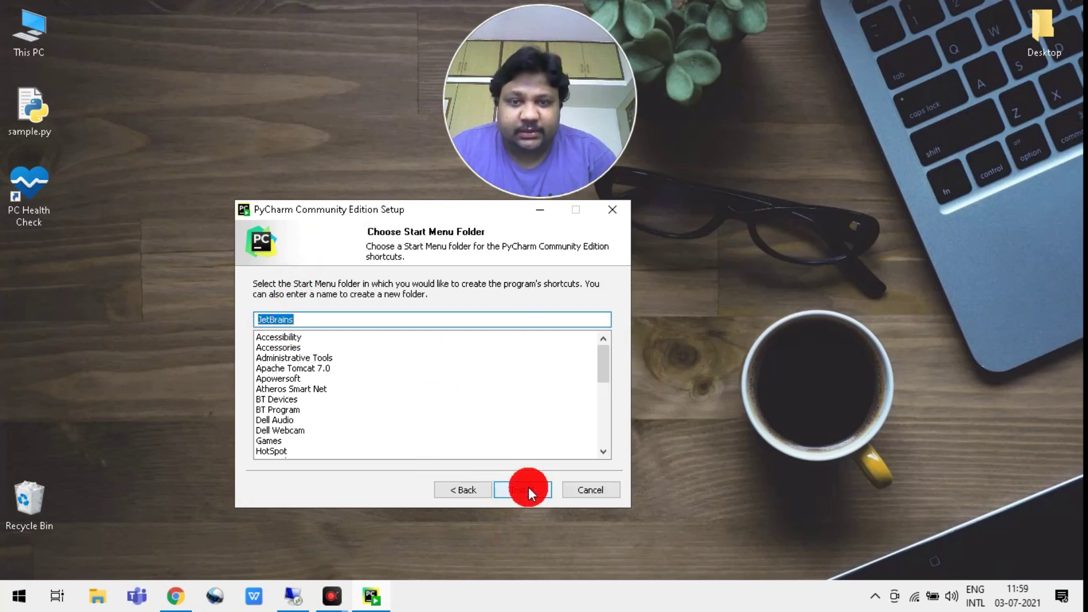
left_click(522, 489)
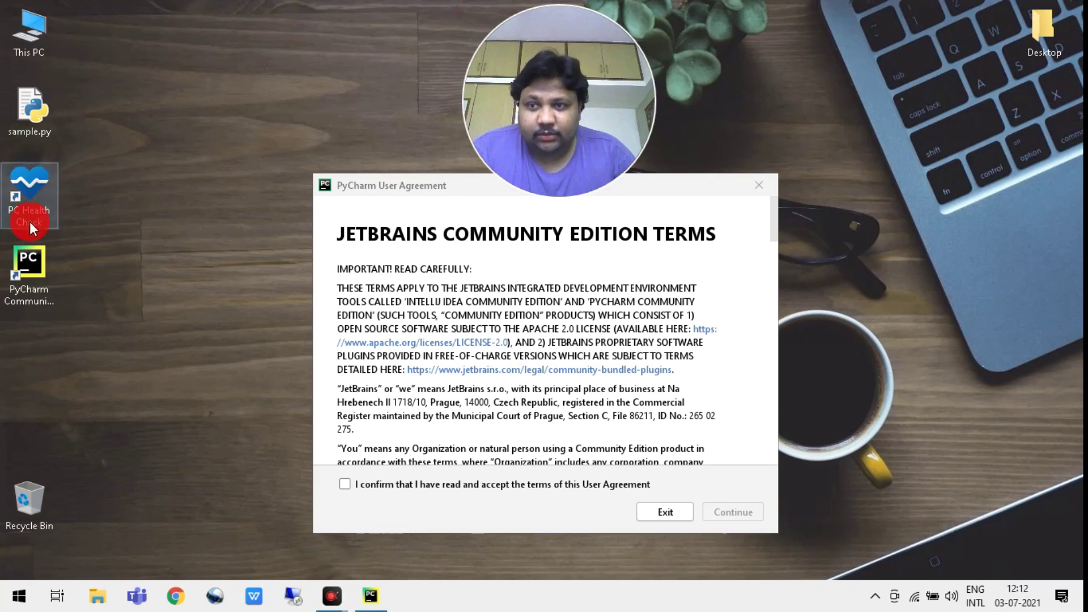
- Accept the PyCharm user agreement after scrolling through its terms, and decline sending anonymous statistics
left_click(29, 282)
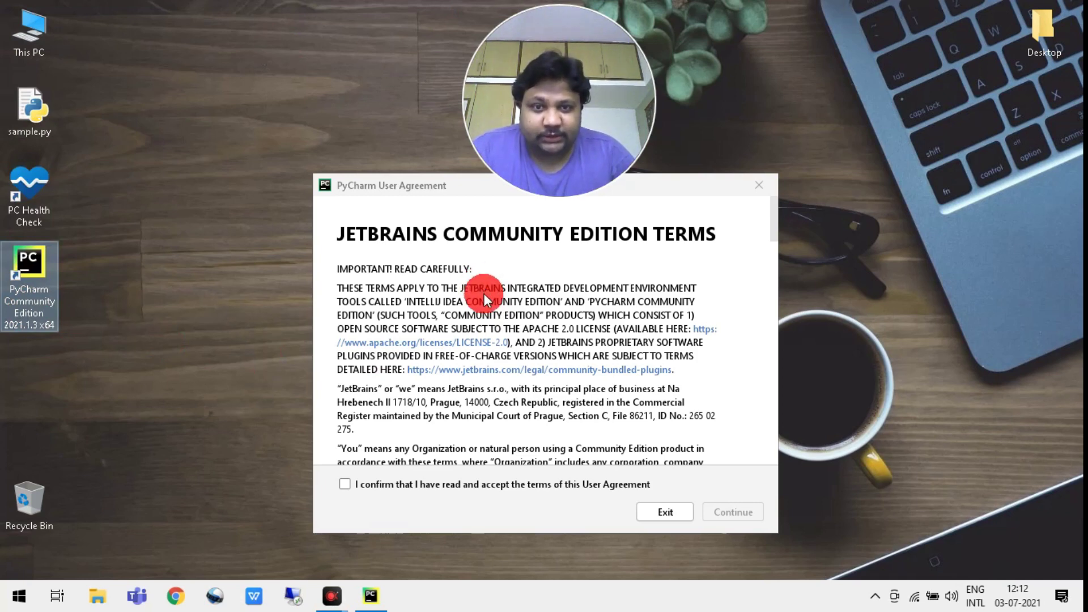
scroll(485, 295, "down", 15)
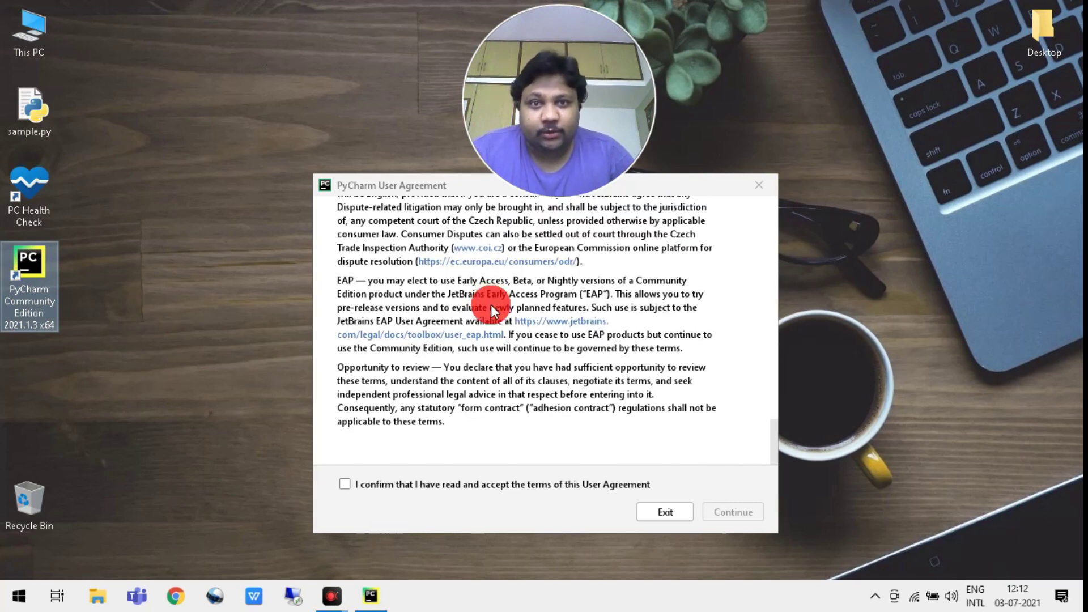
left_click(345, 483)
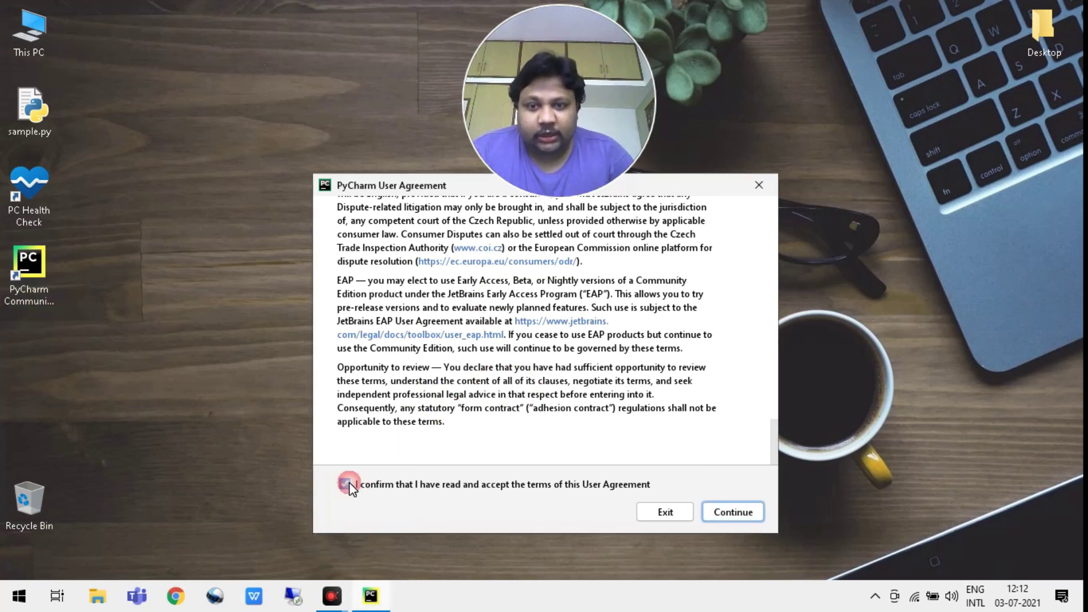
left_click(718, 509)
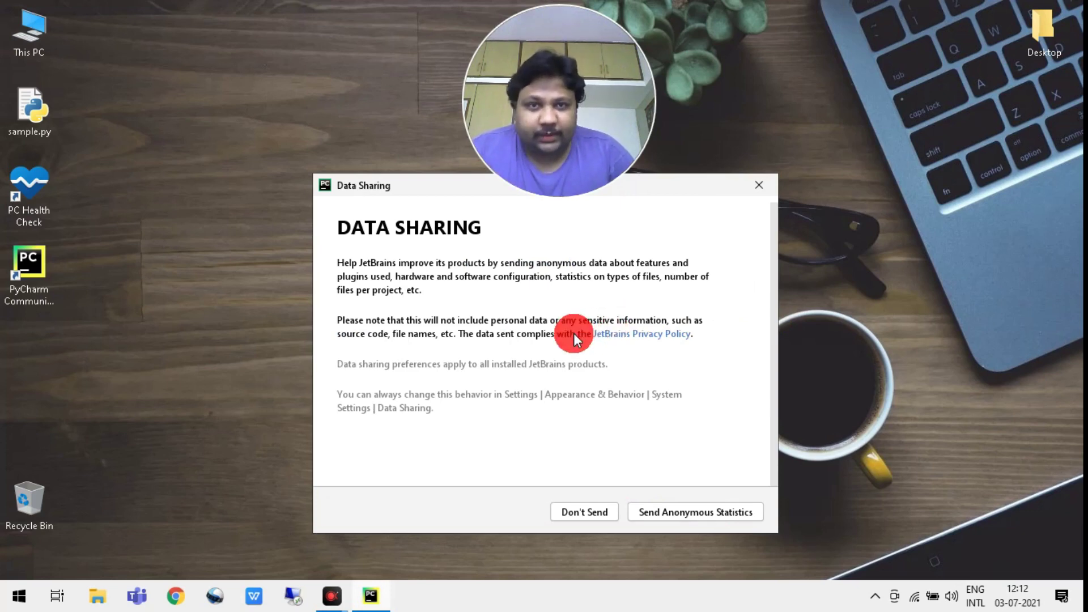
left_click(586, 513)
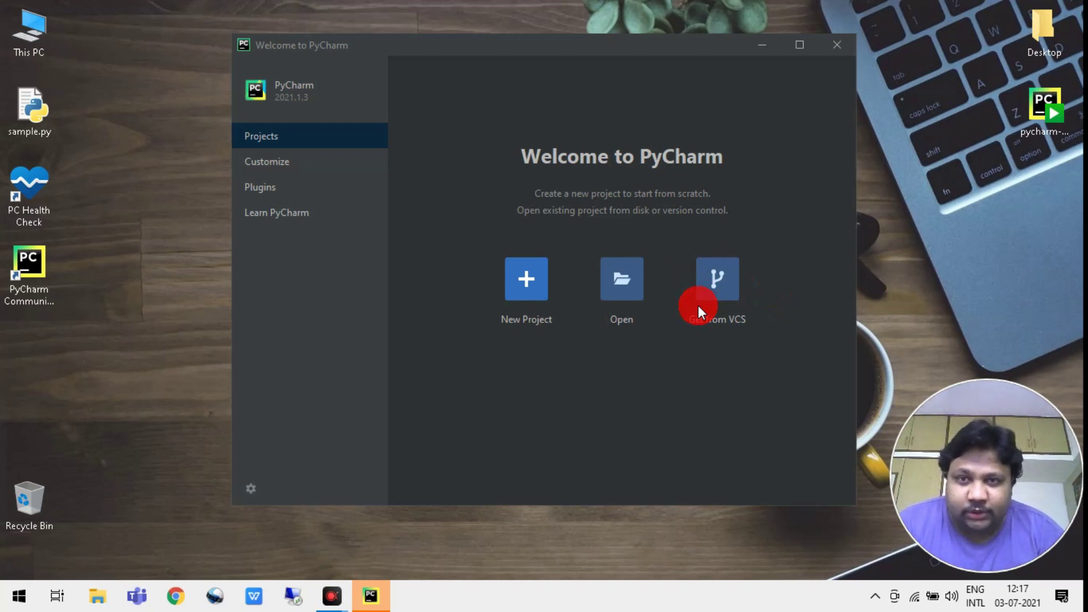
- Try the IntelliJ Light and Windows 10 Light color themes in the customization settings, and set the theme to High contrast
left_click(274, 170)
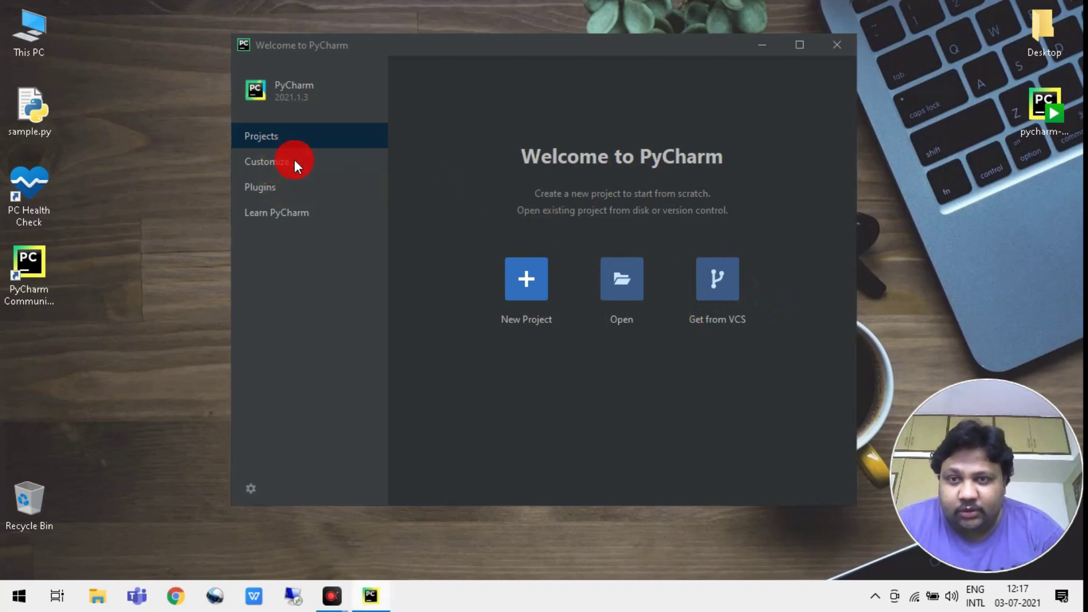
left_click(294, 163)
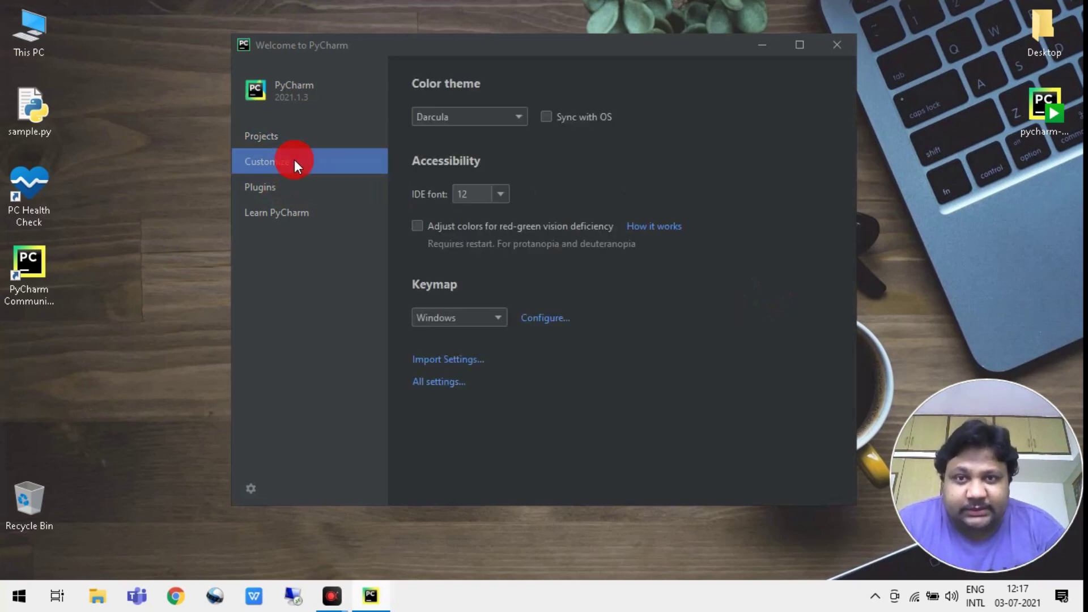
left_click(517, 119)
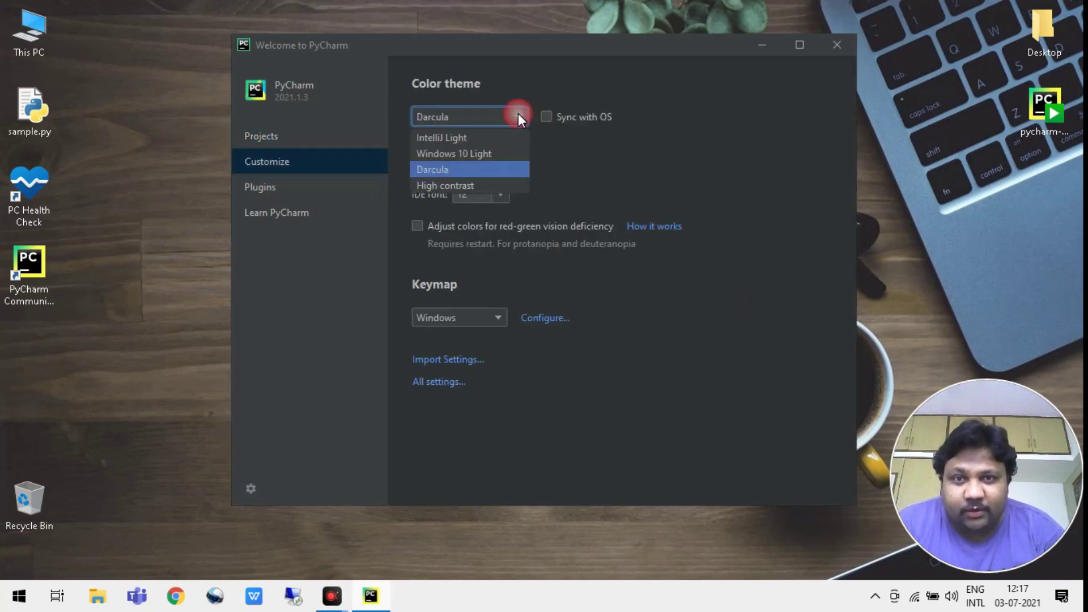
left_click(465, 136)
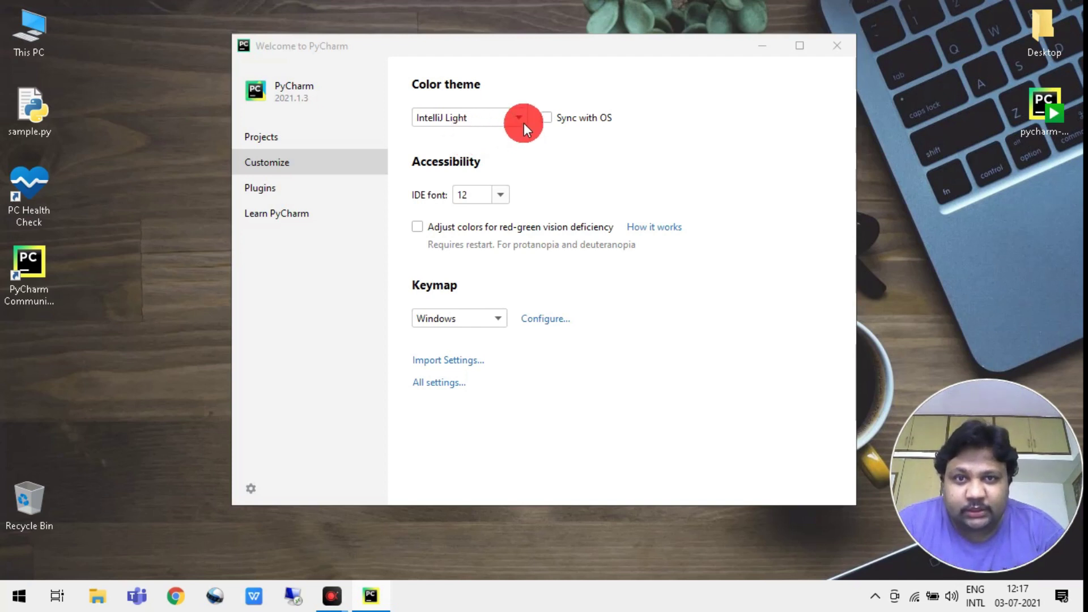
left_click(522, 121)
left_click(472, 158)
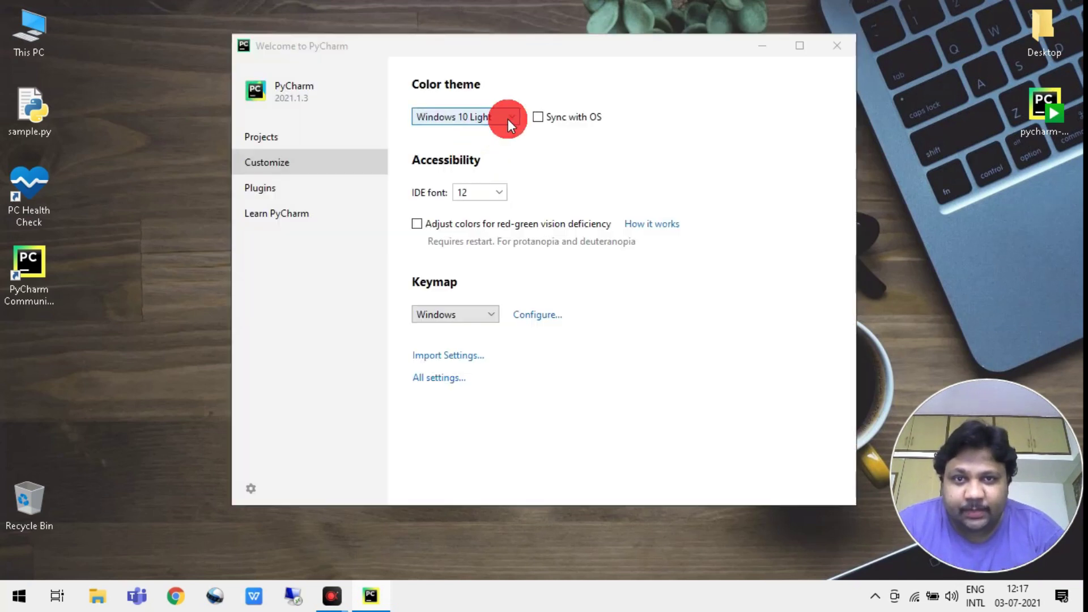
left_click(511, 118)
left_click(483, 172)
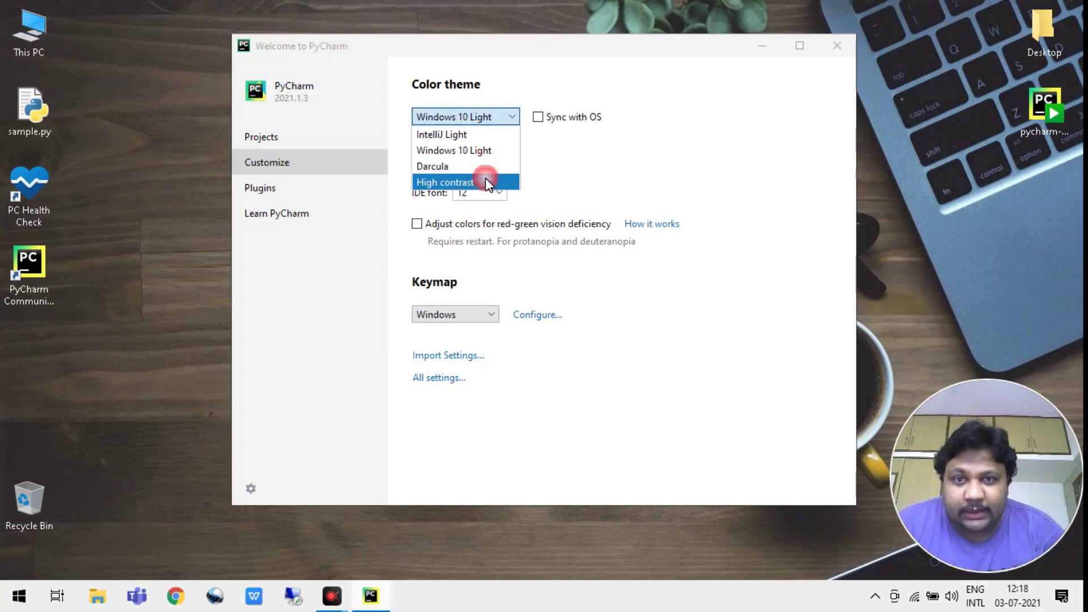
left_click(485, 179)
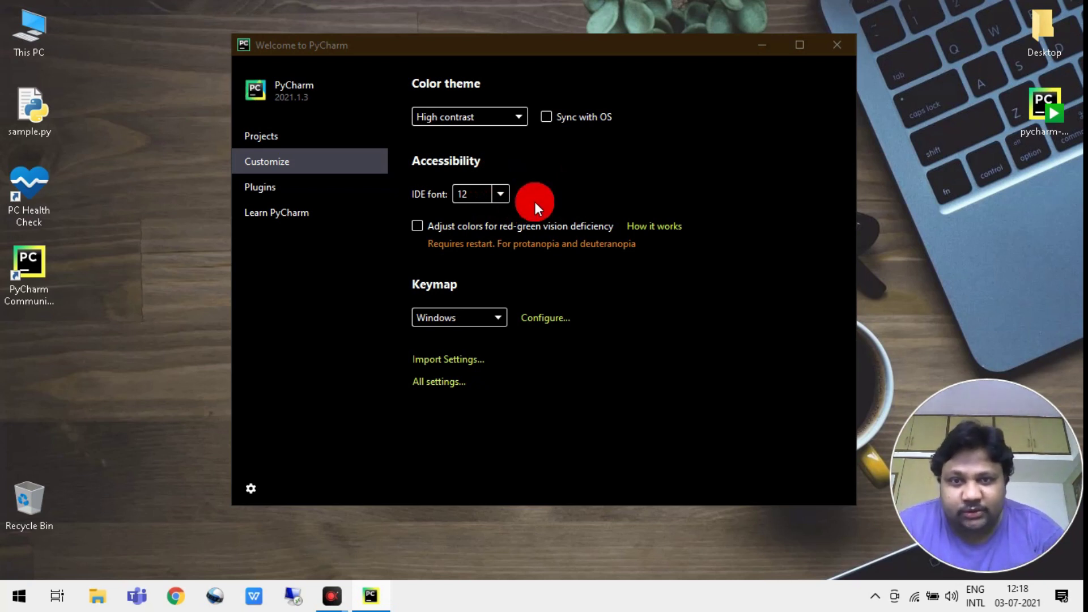
- View the available keymap choices and browse the featured and top-download plugins in the Marketplace
left_click(497, 317)
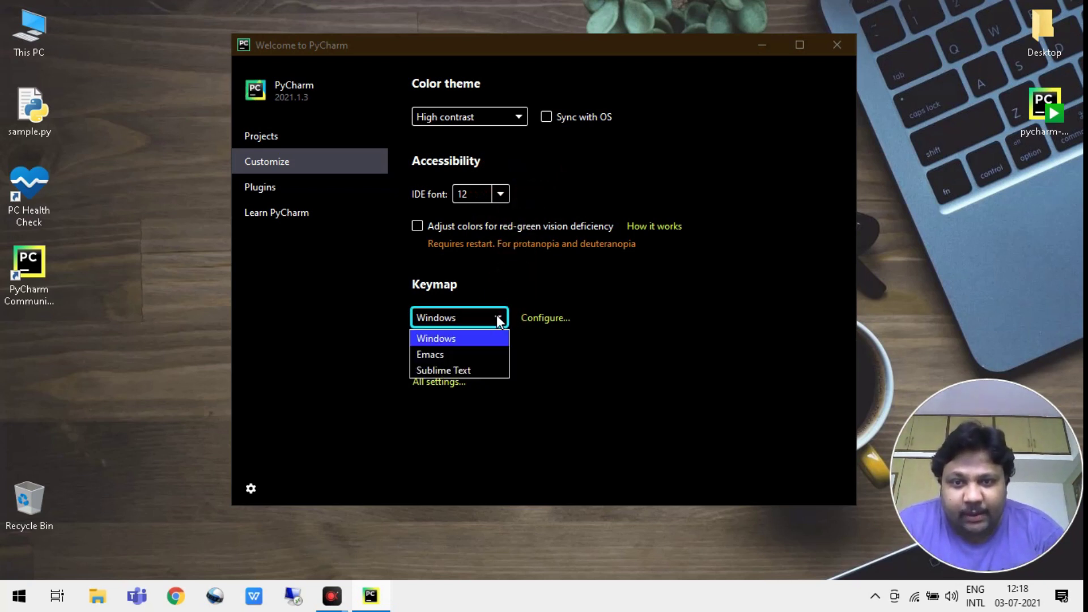
left_click(561, 333)
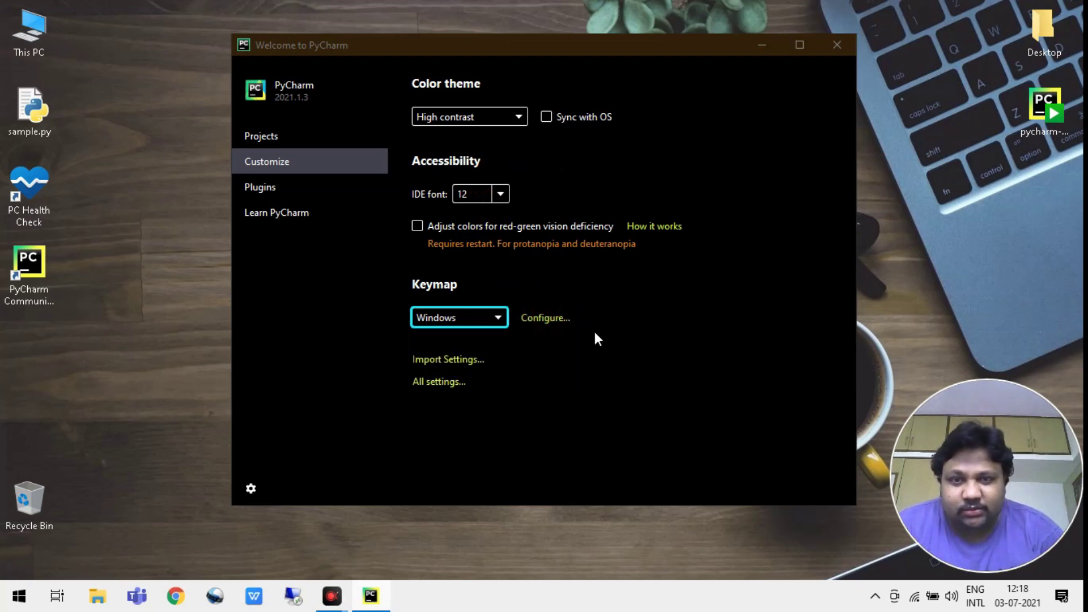
left_click(267, 186)
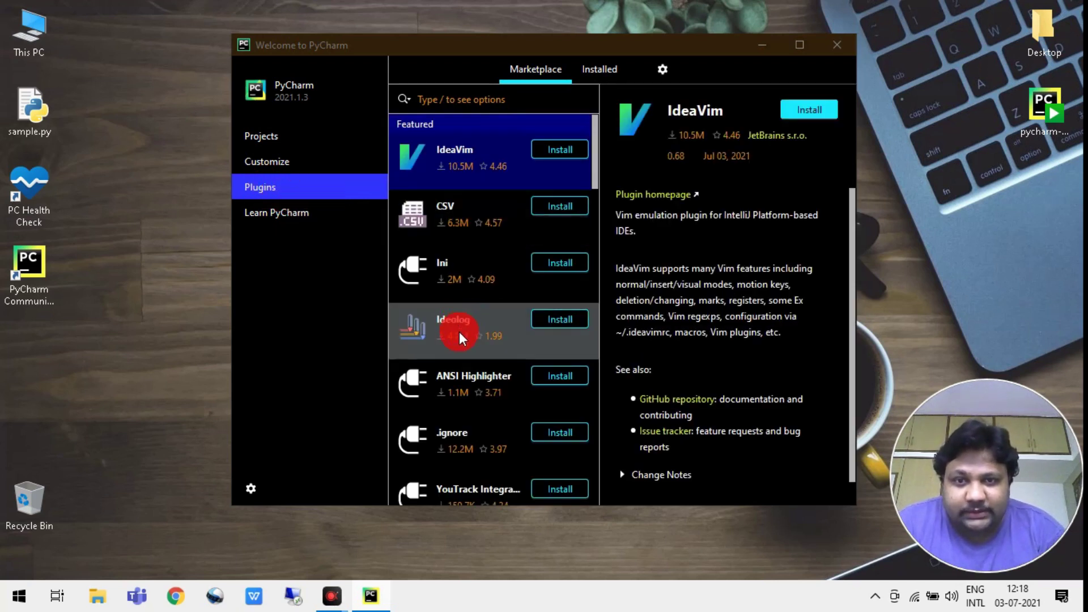
scroll(459, 331, "down", 10)
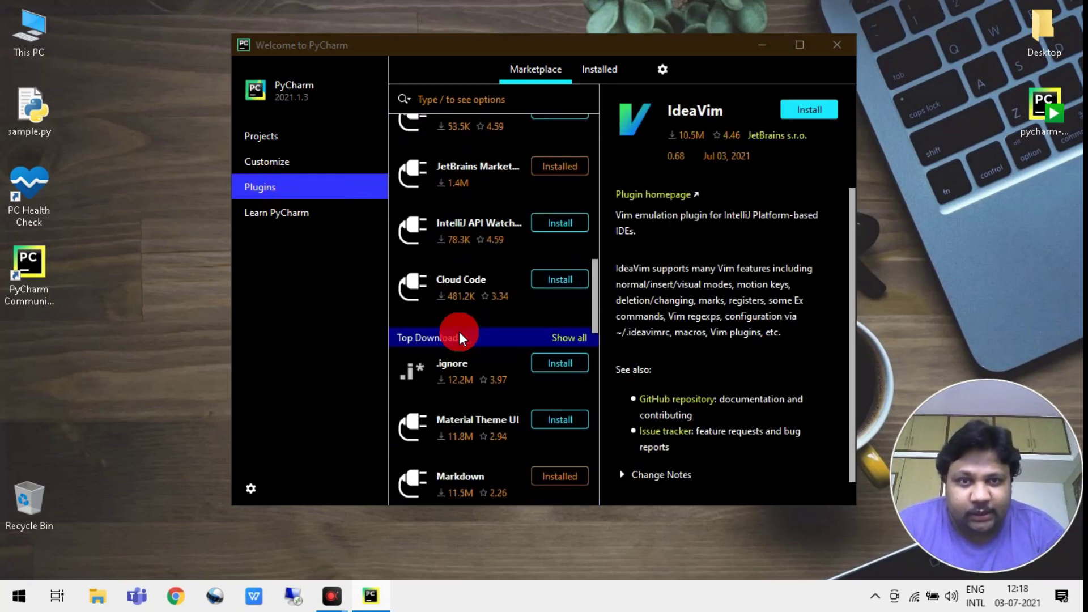
- Look through the top-rated Marketplace plugins and the installed plugins, and view the Learn PyCharm courses and help resources
scroll(459, 332, "down", 9)
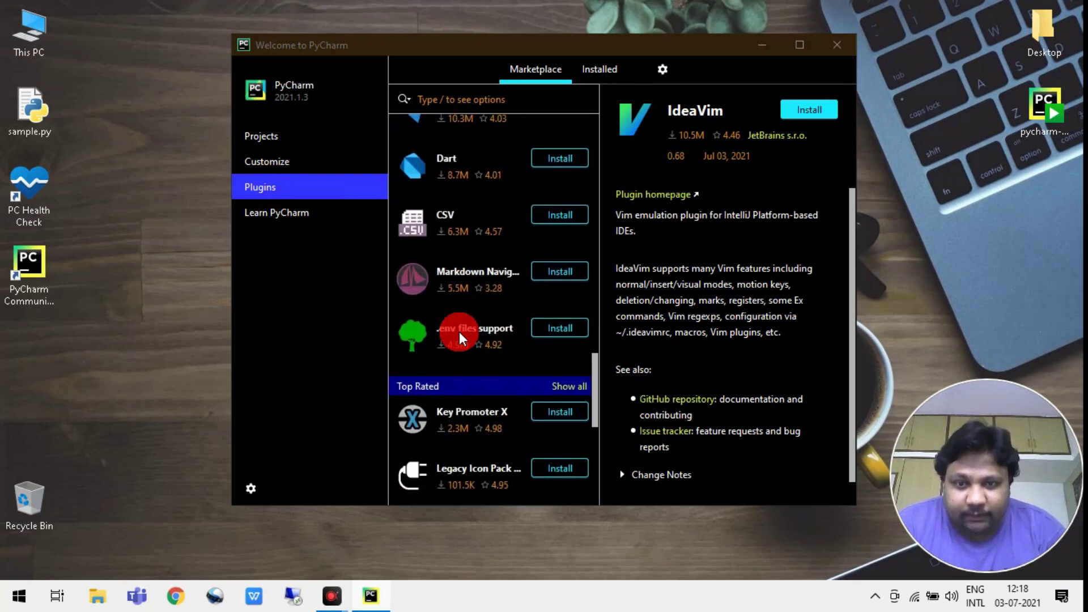
scroll(459, 332, "up", 12)
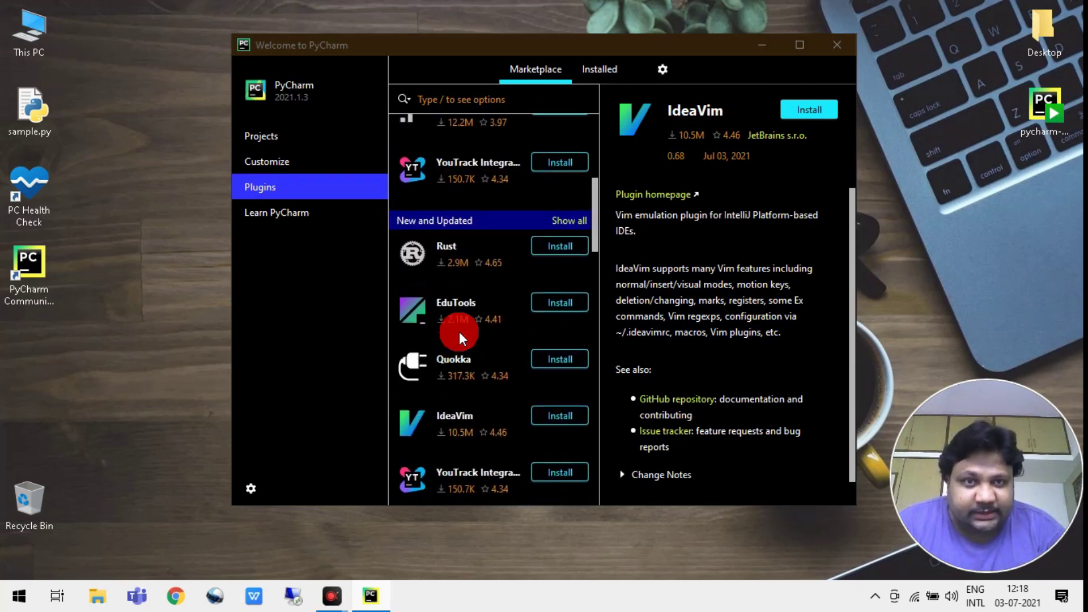
scroll(459, 331, "up", 5)
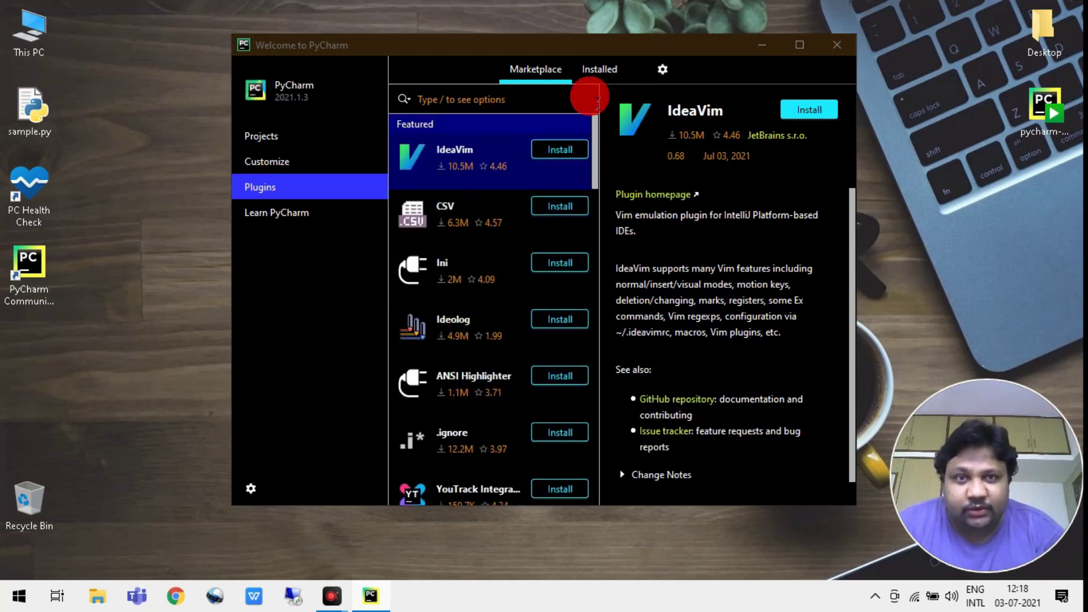
left_click(592, 65)
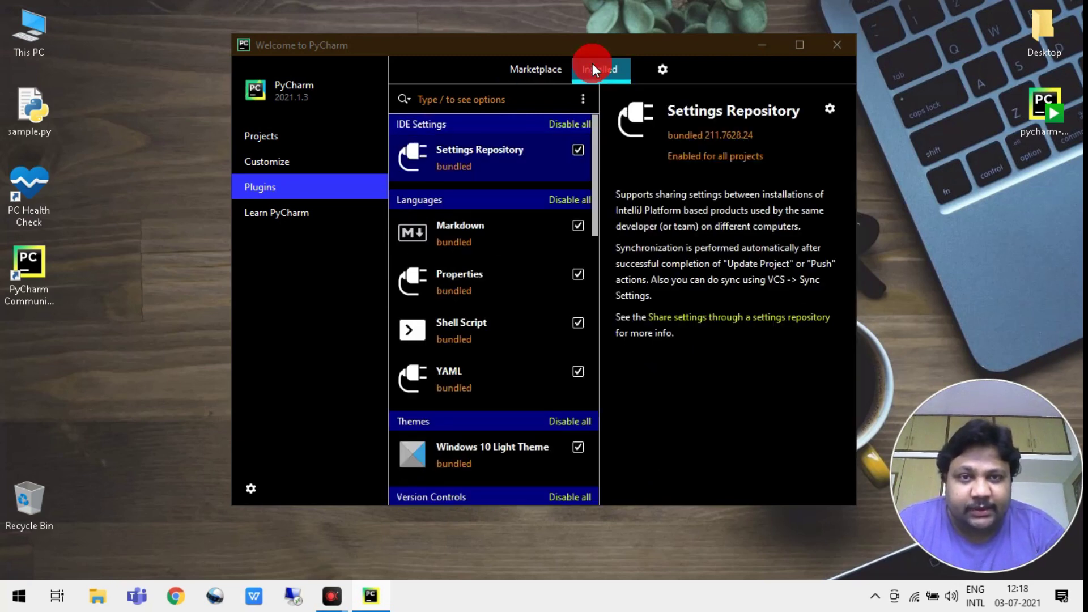
left_click(260, 214)
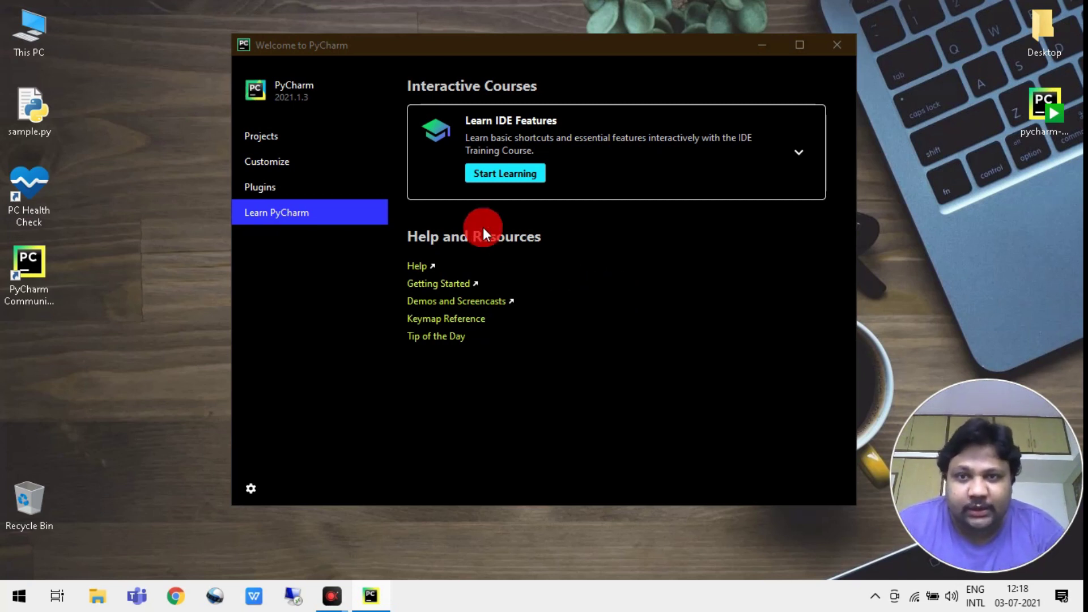
- Create a new project named pythonProject with a new Virtualenv environment and a main.py welcome script, and dismiss the Tip of the Day
left_click(280, 139)
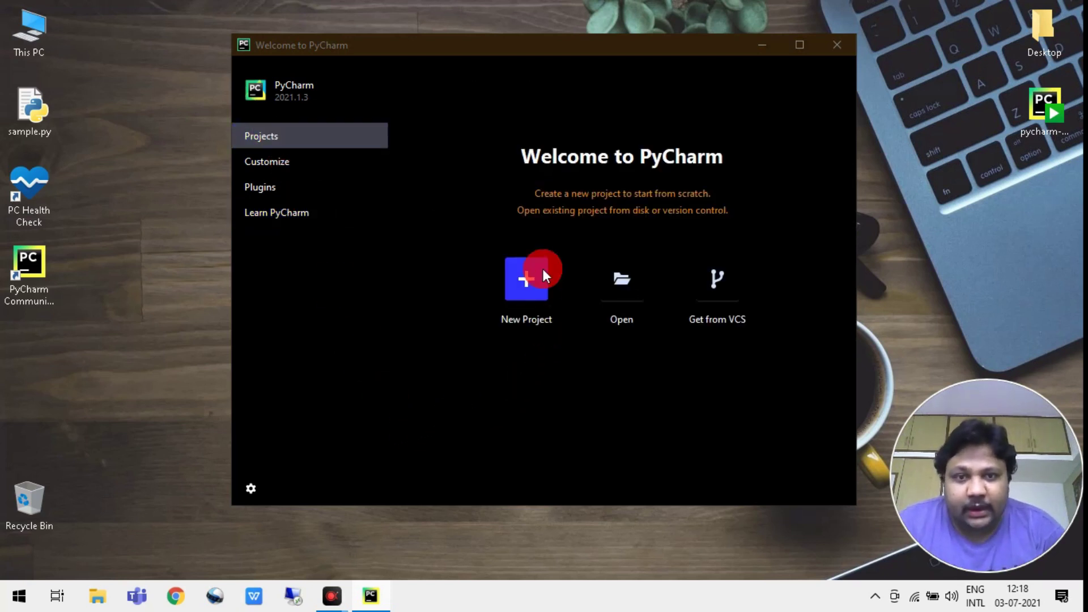
left_click(525, 276)
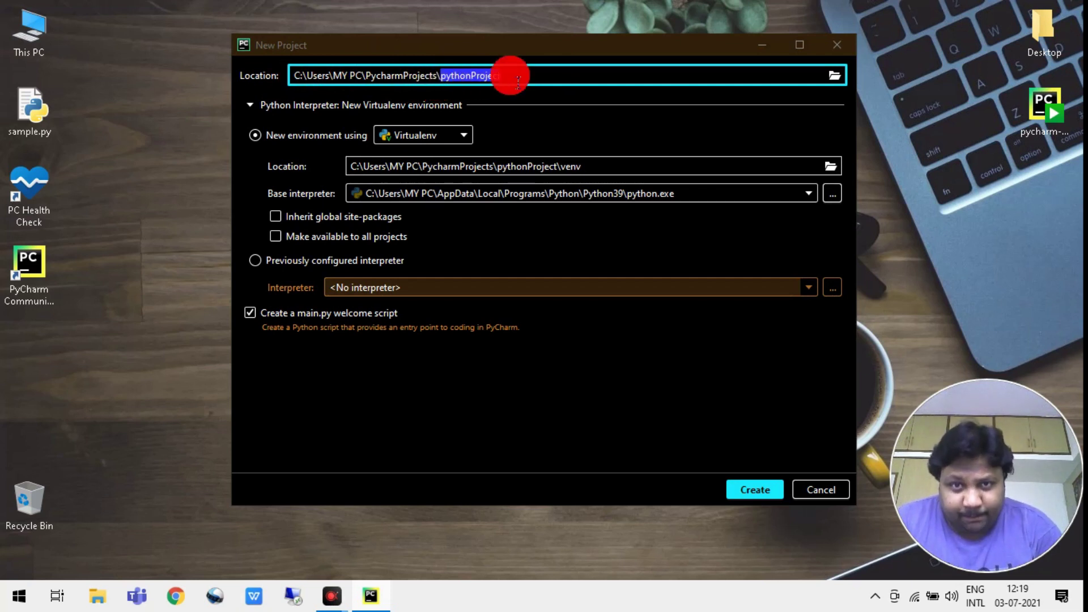
left_click(516, 81)
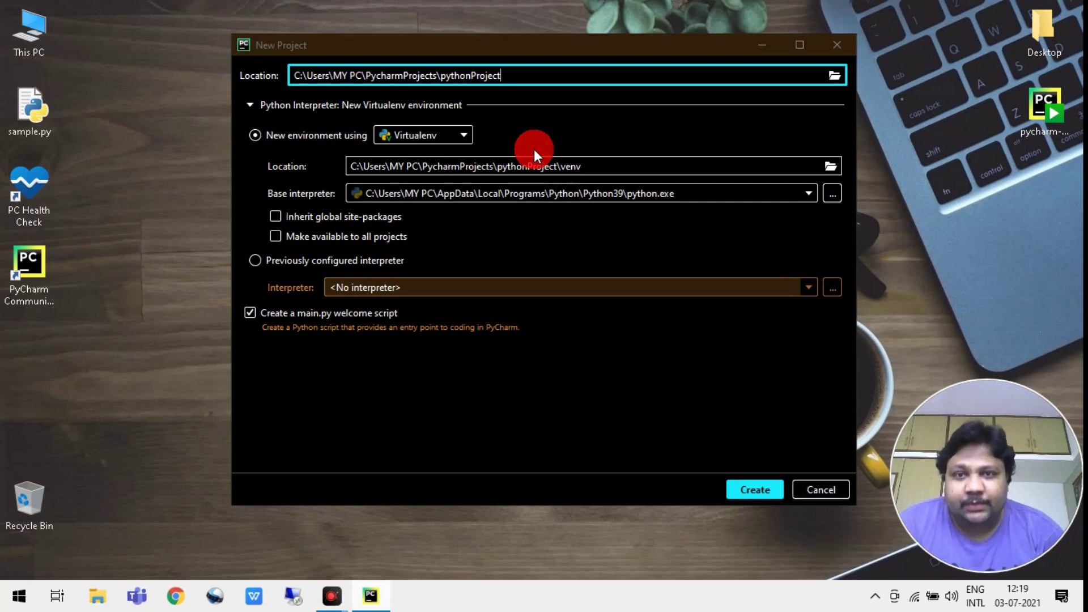
left_click(749, 490)
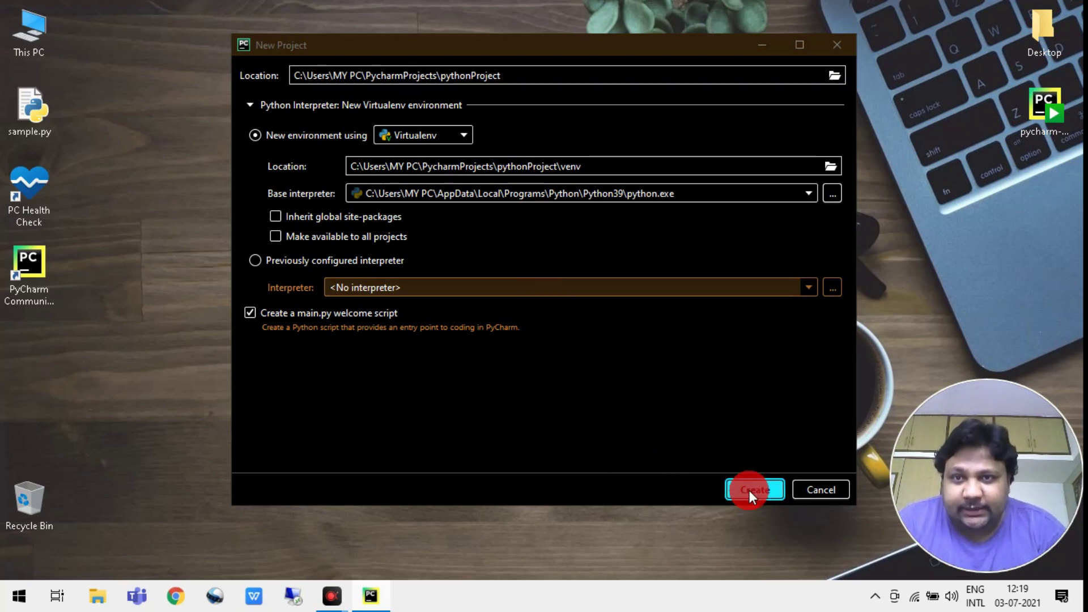
left_click(749, 490)
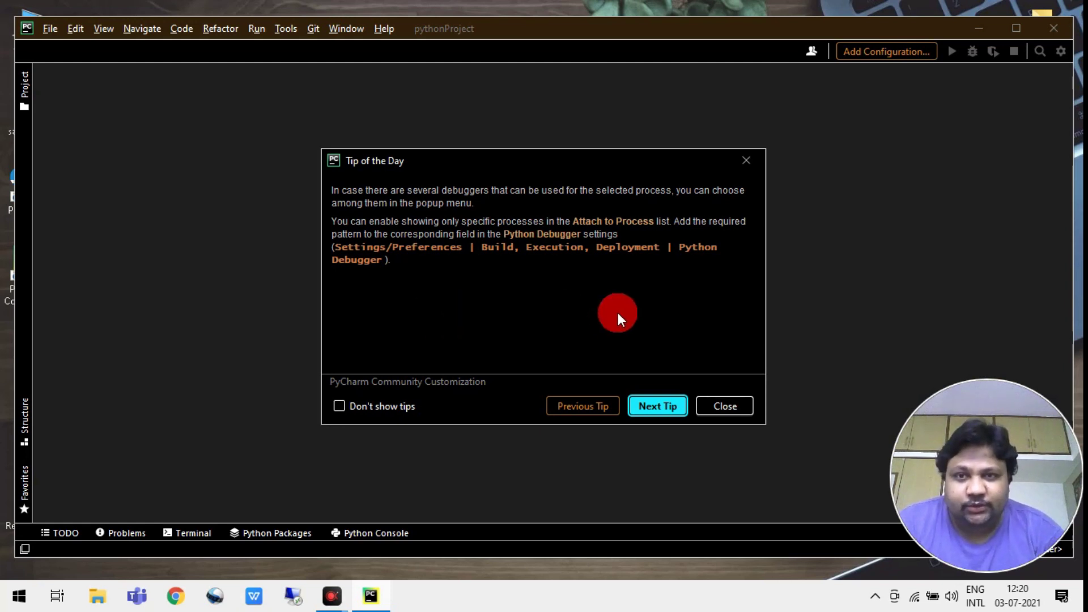
left_click(717, 405)
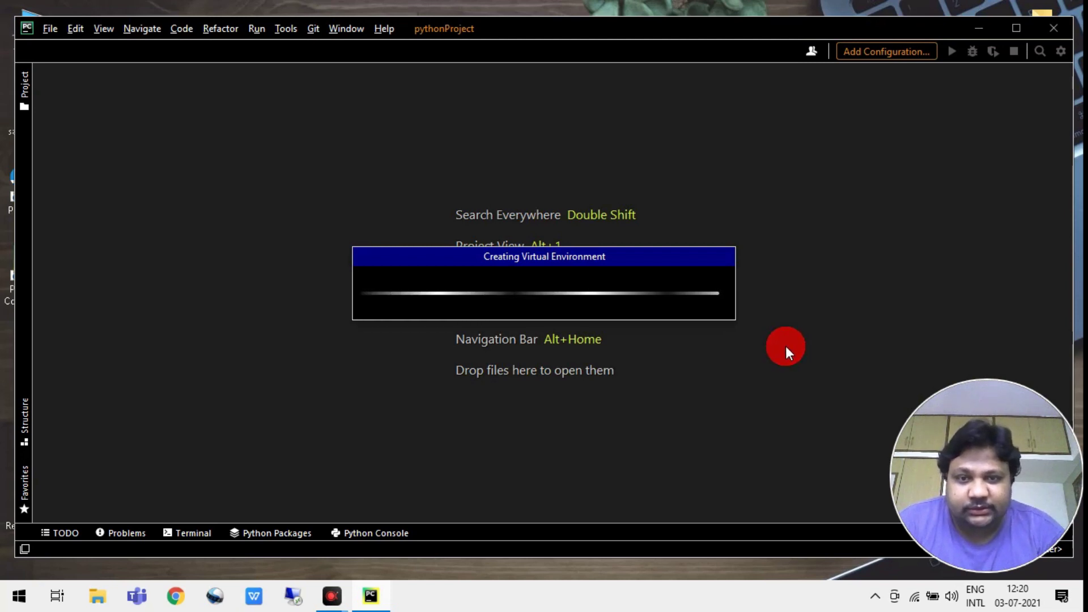